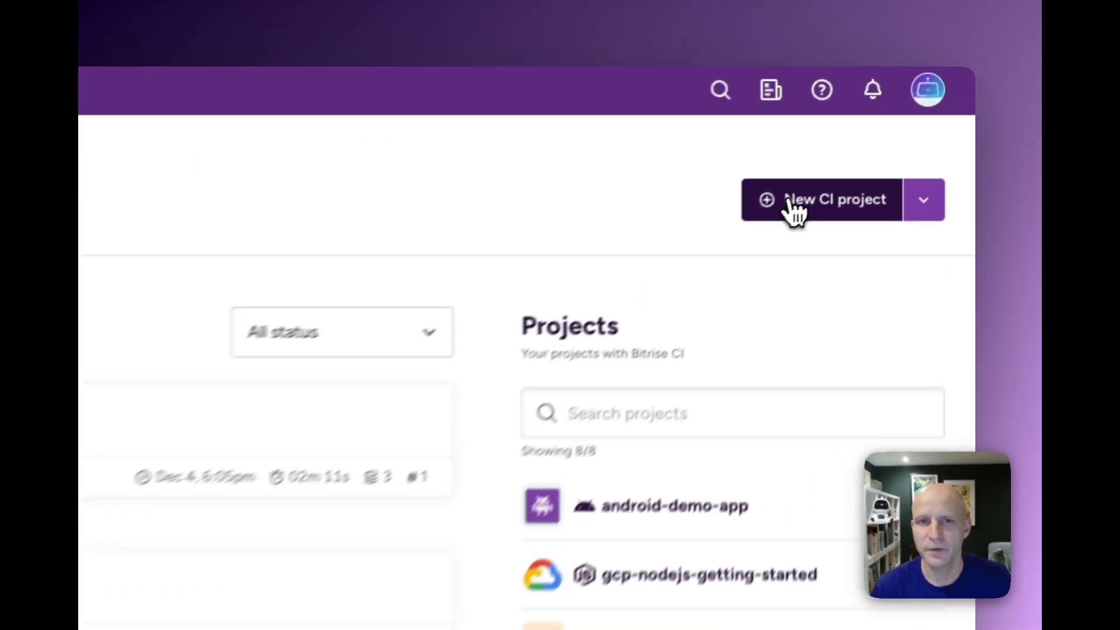
Start a new CI project in the current workspace with build access limited to workspace members only
click(793, 202)
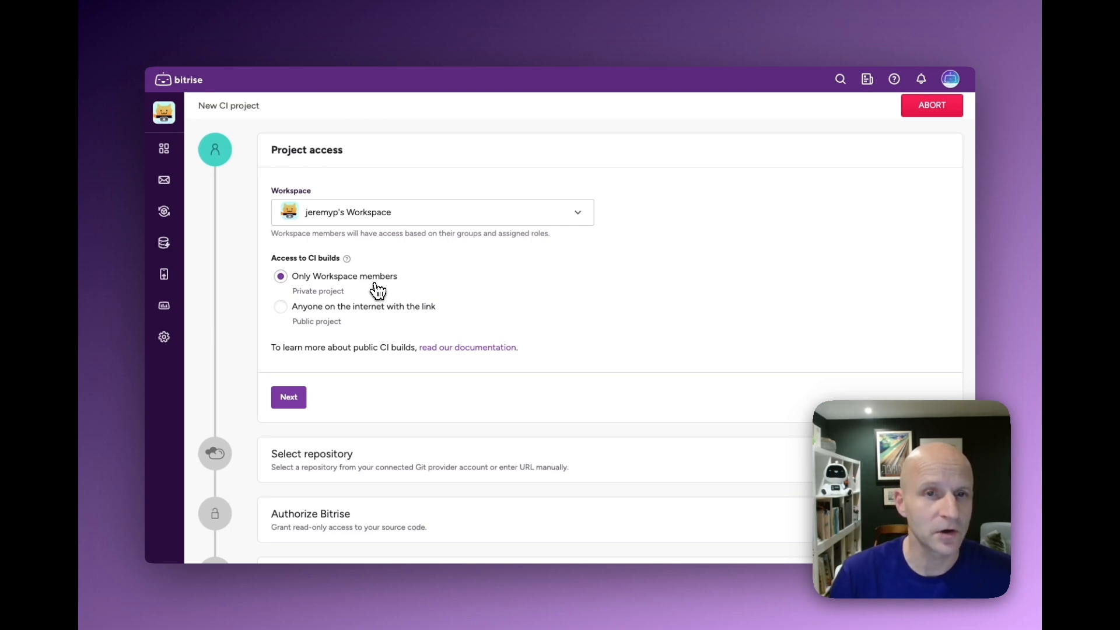
click(289, 397)
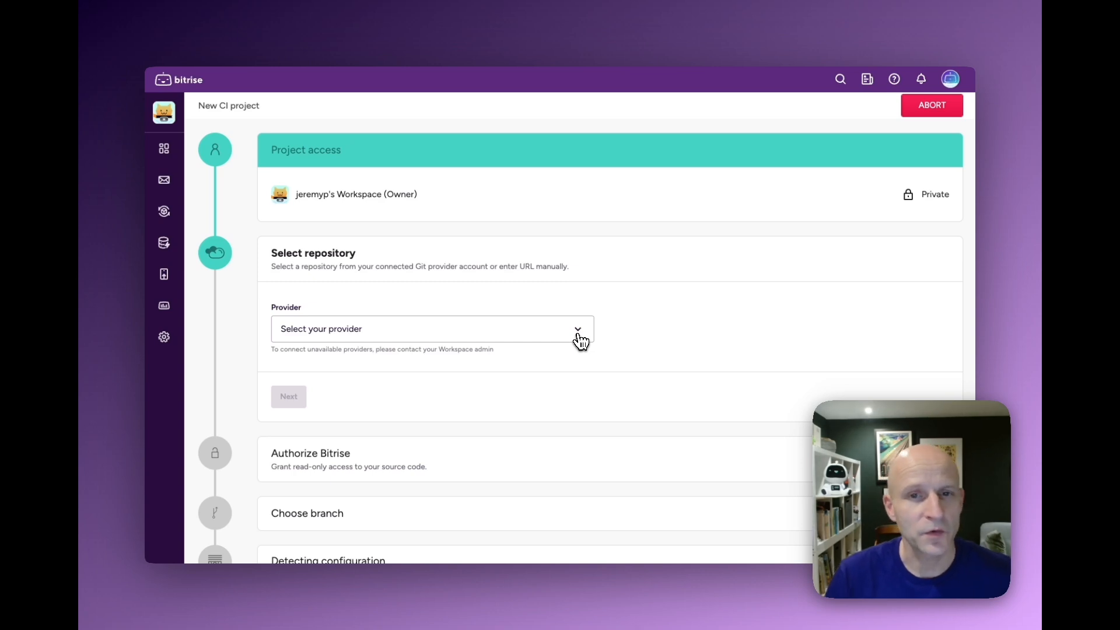
Choose GitHub App (recommended) as the repository provider and start connecting a GitHub account
click(580, 336)
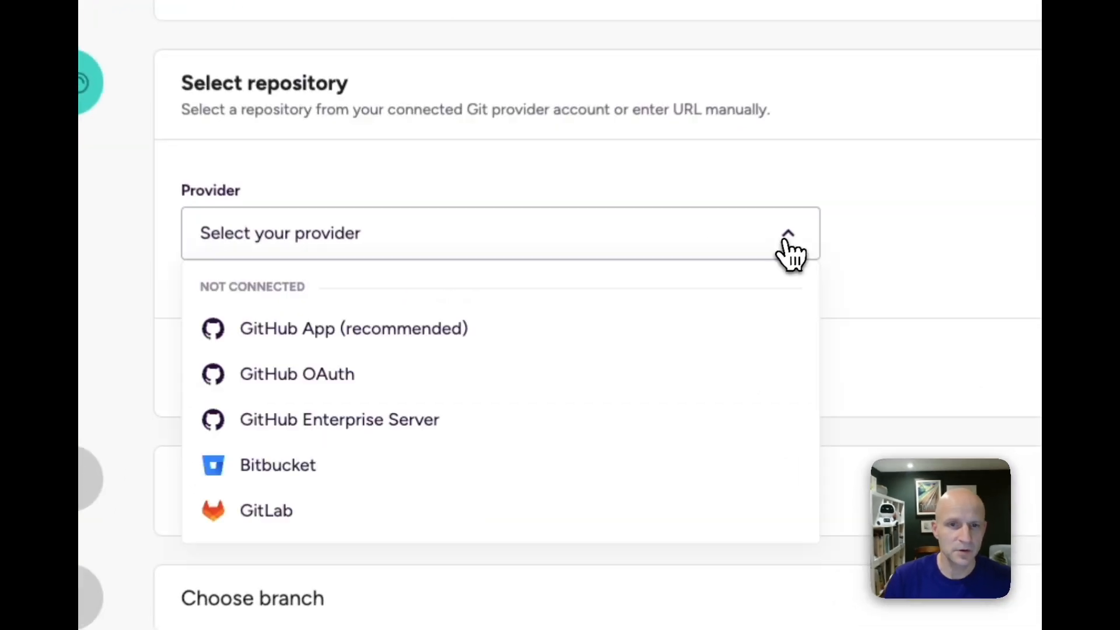
scroll(589, 353, down, 3)
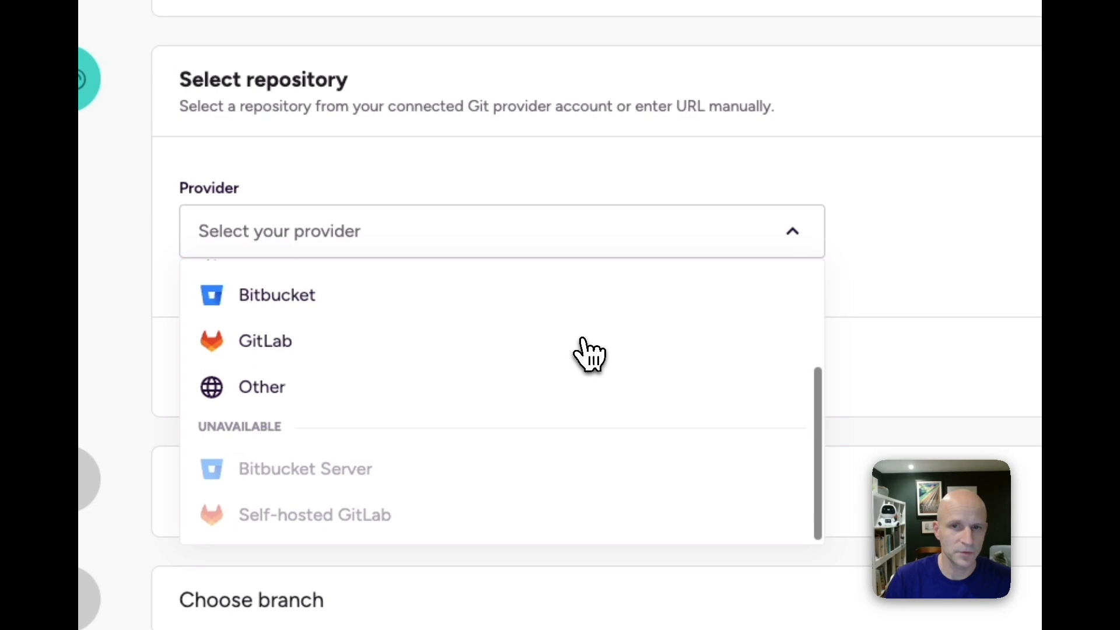
scroll(590, 352, up, 3)
scroll(584, 341, up, 1)
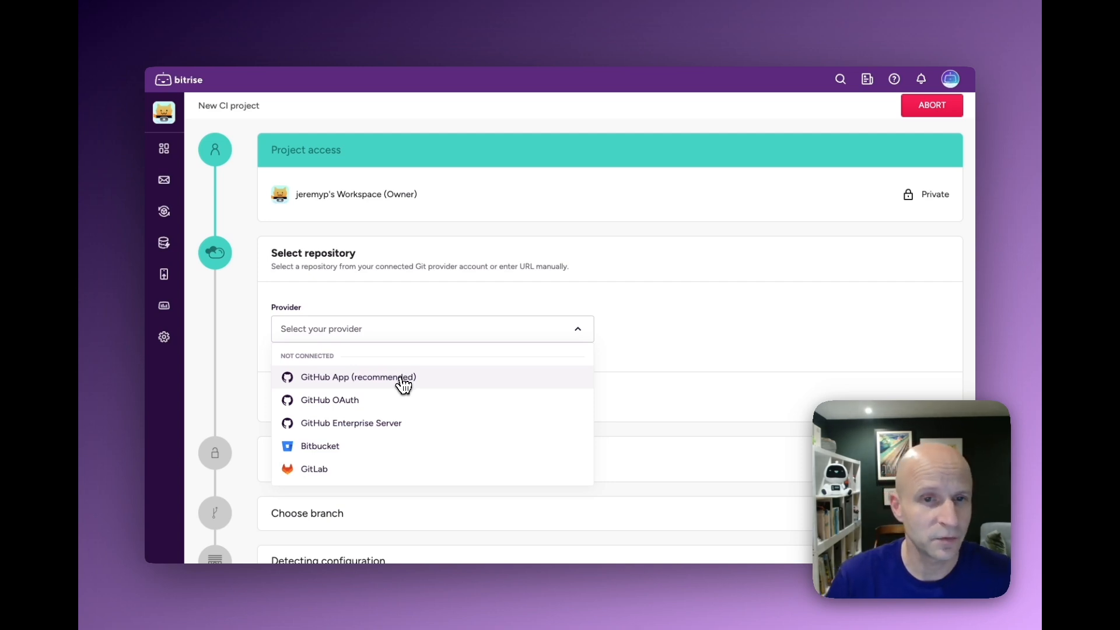
click(404, 381)
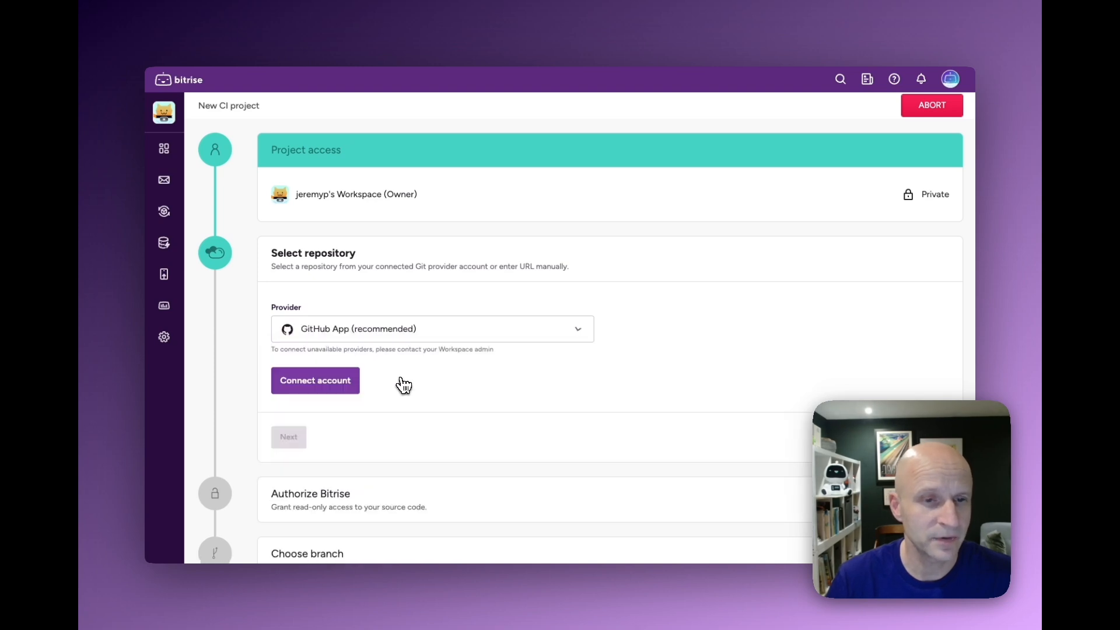
click(338, 385)
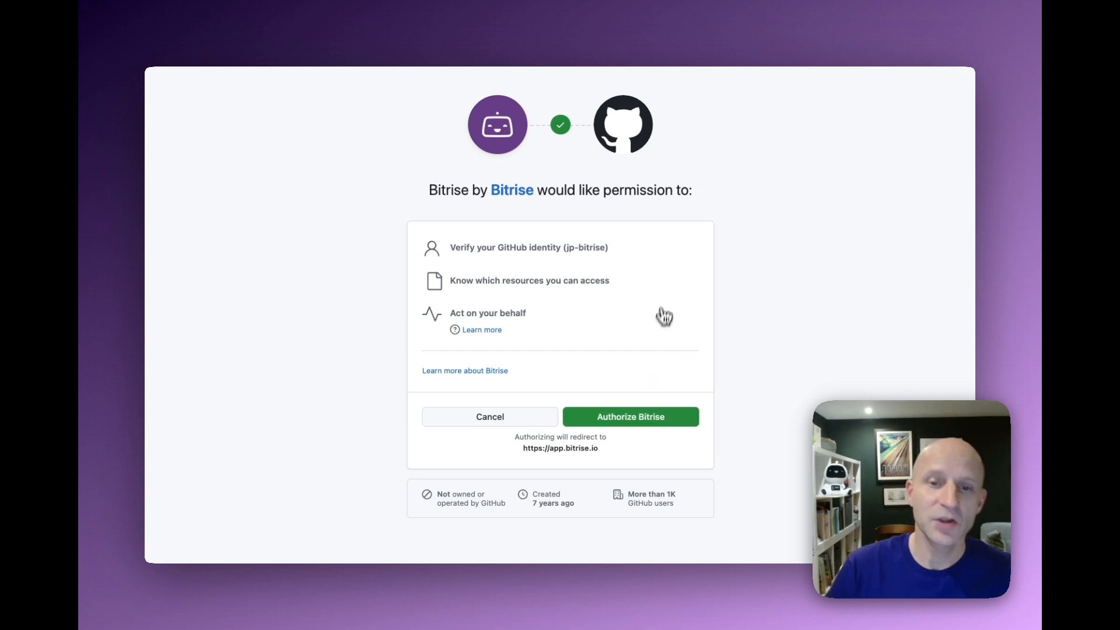
Authorize Bitrise on GitHub and install its app on the personal account with access to all repositories
click(633, 422)
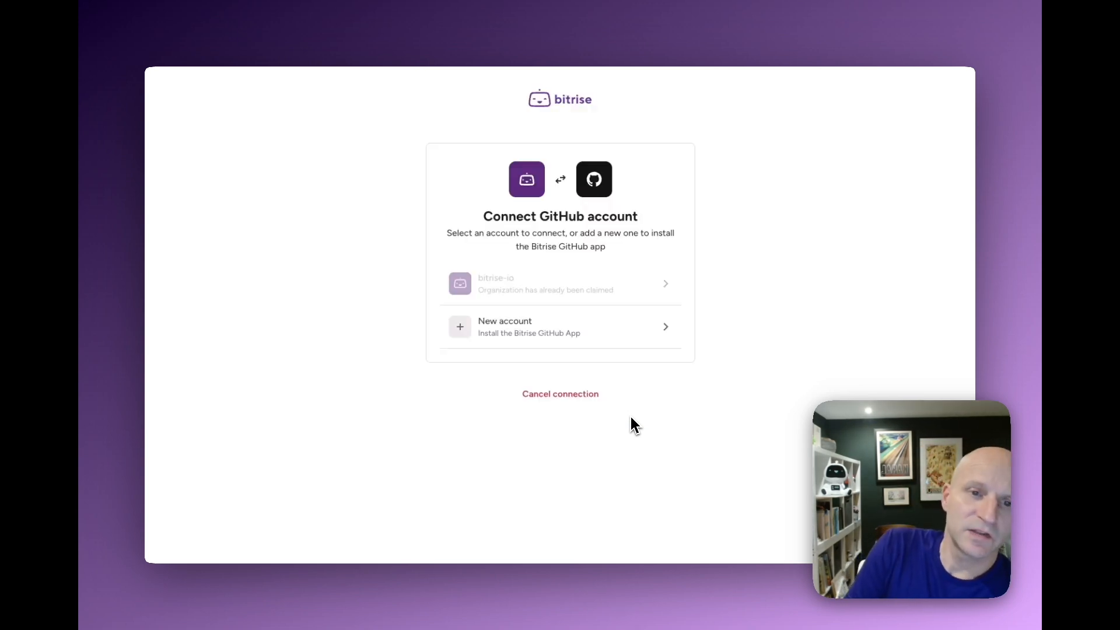
click(594, 339)
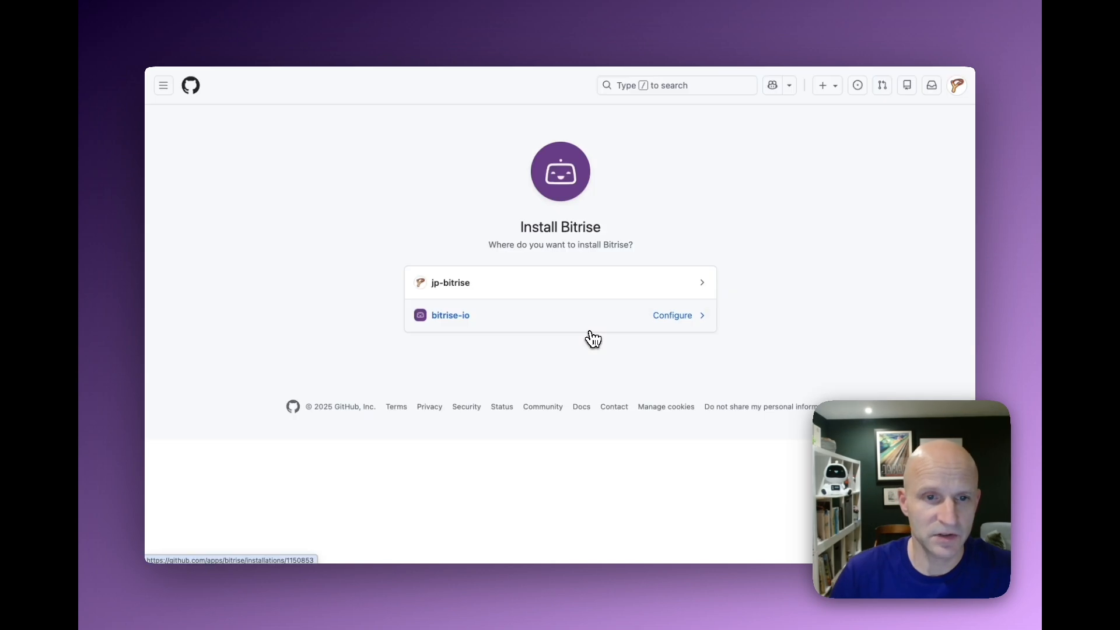
click(461, 286)
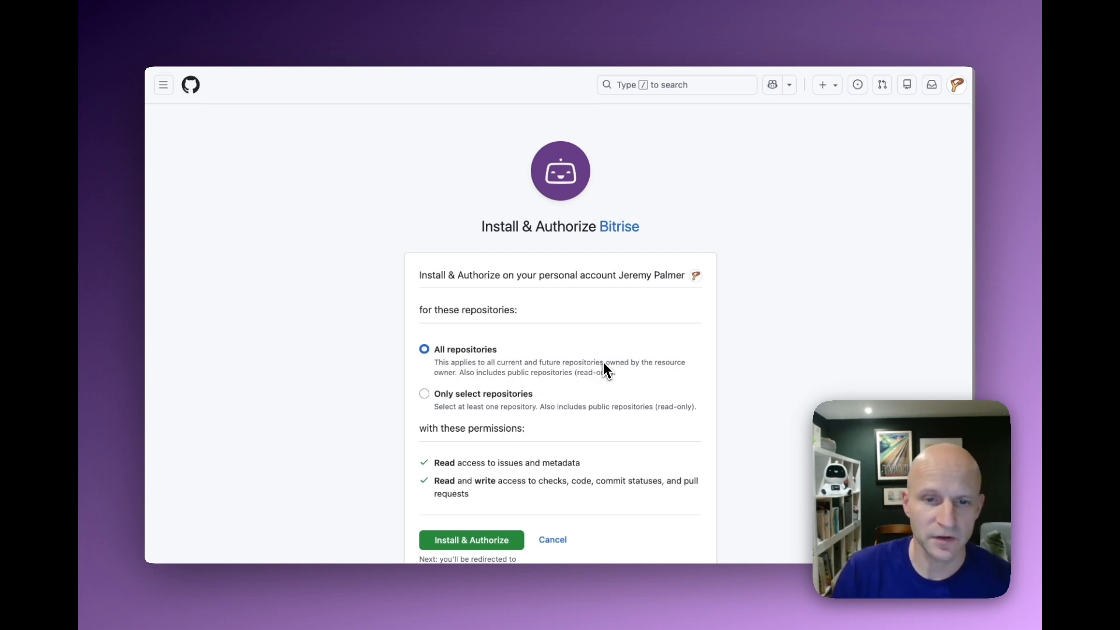
scroll(603, 368, down, 2)
scroll(602, 369, down, 1)
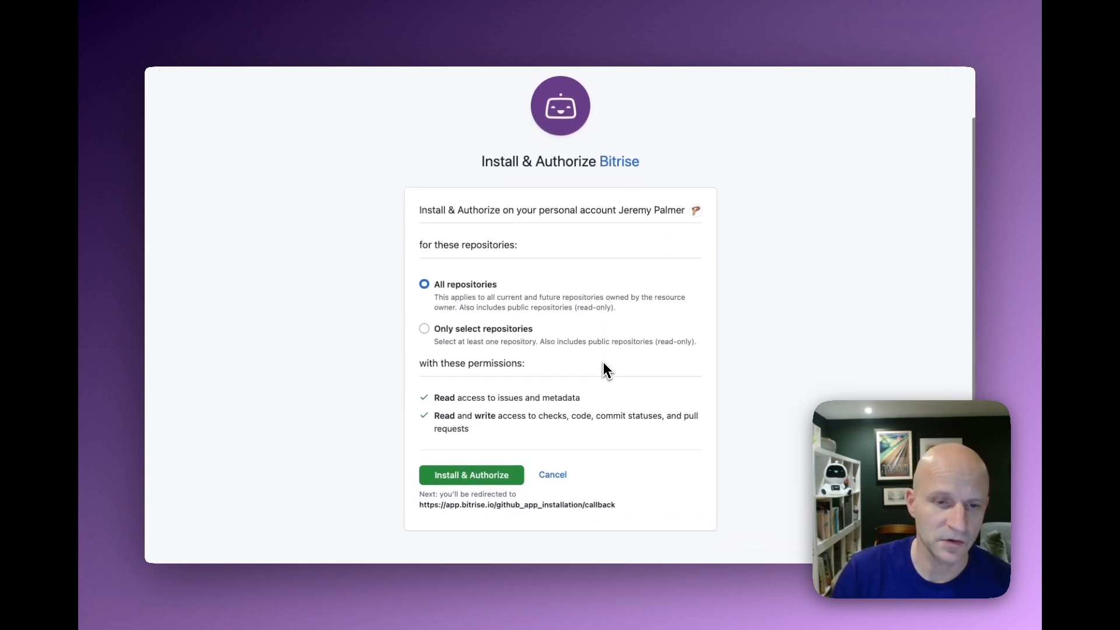
click(467, 474)
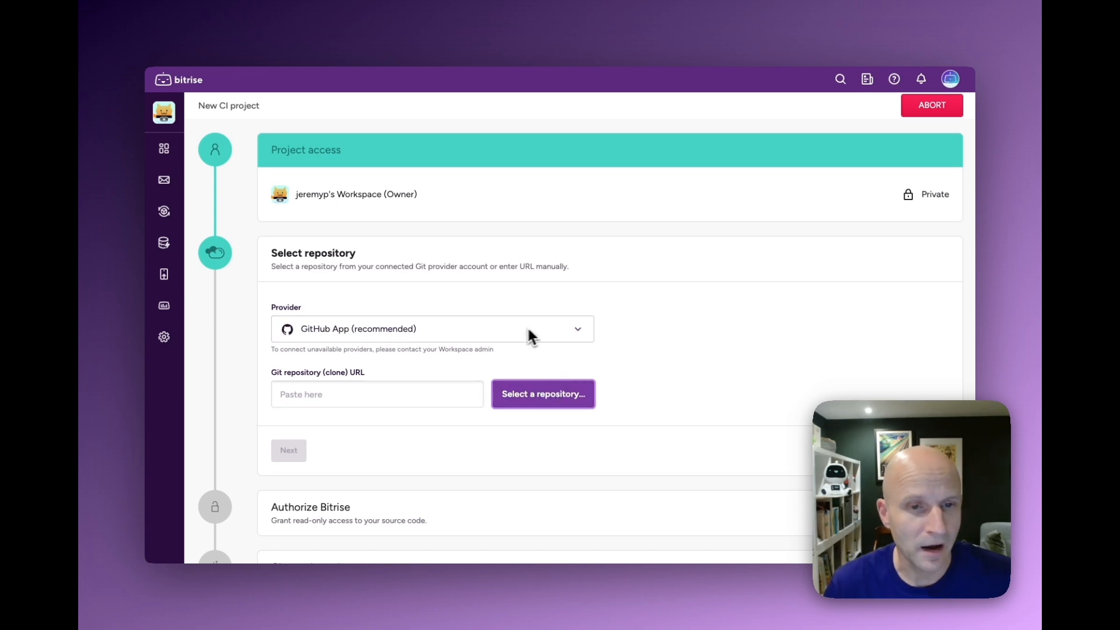
Select the addly repository from the connected GitHub account as the project's source
click(543, 394)
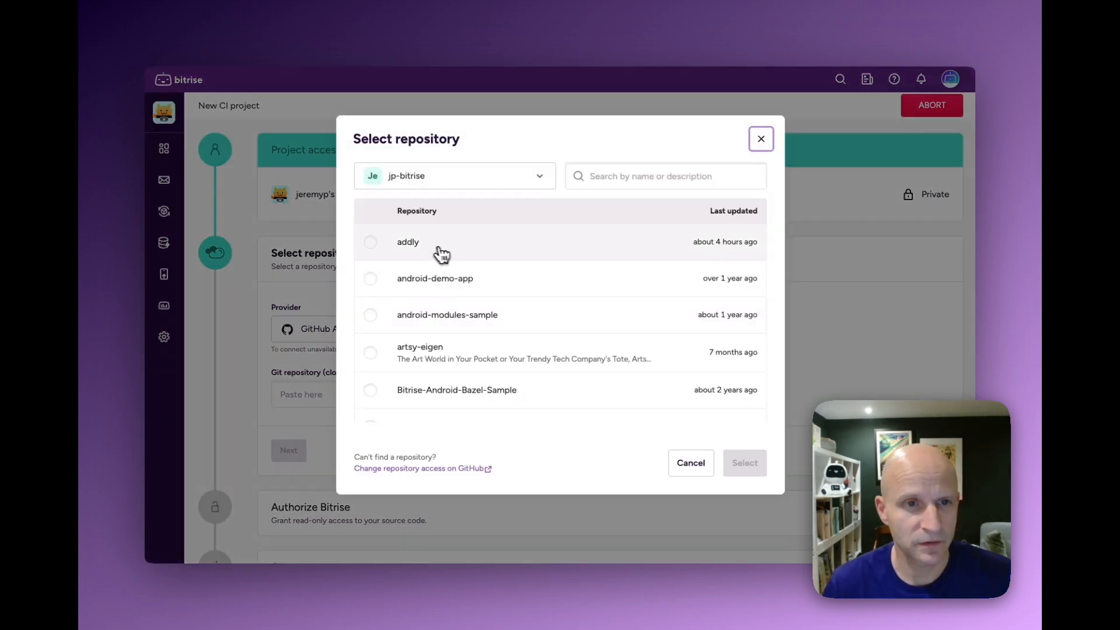
click(371, 242)
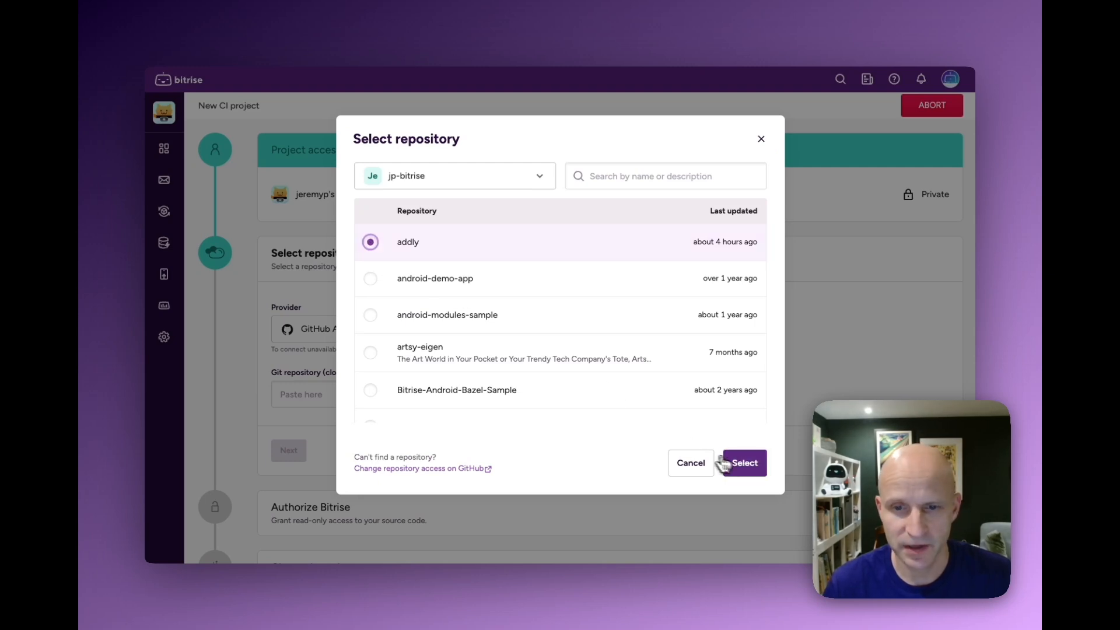
click(746, 464)
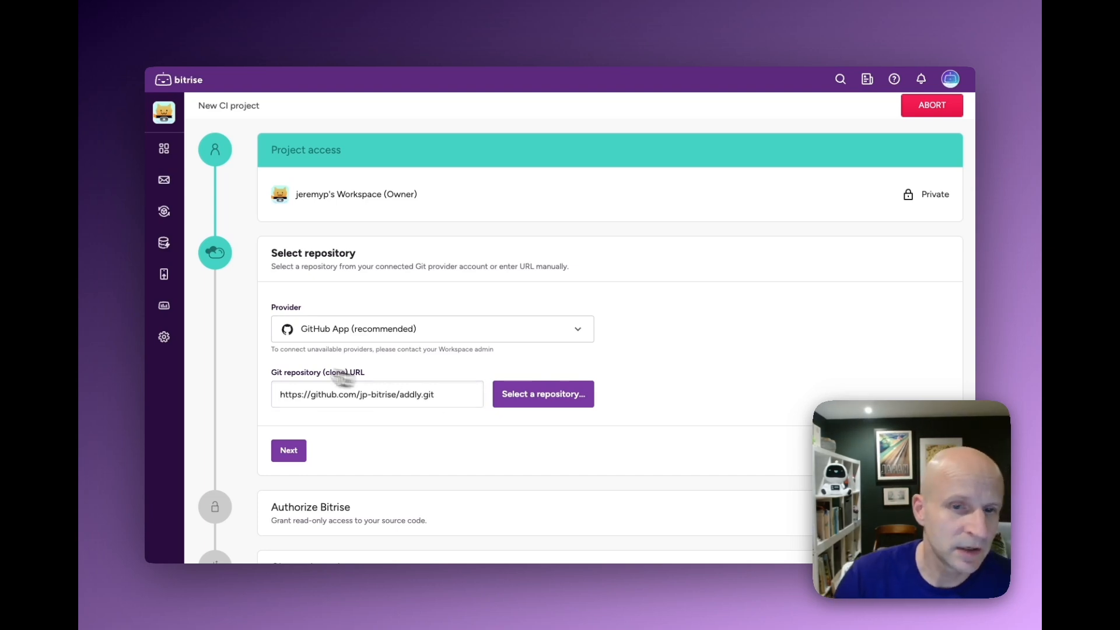
click(289, 451)
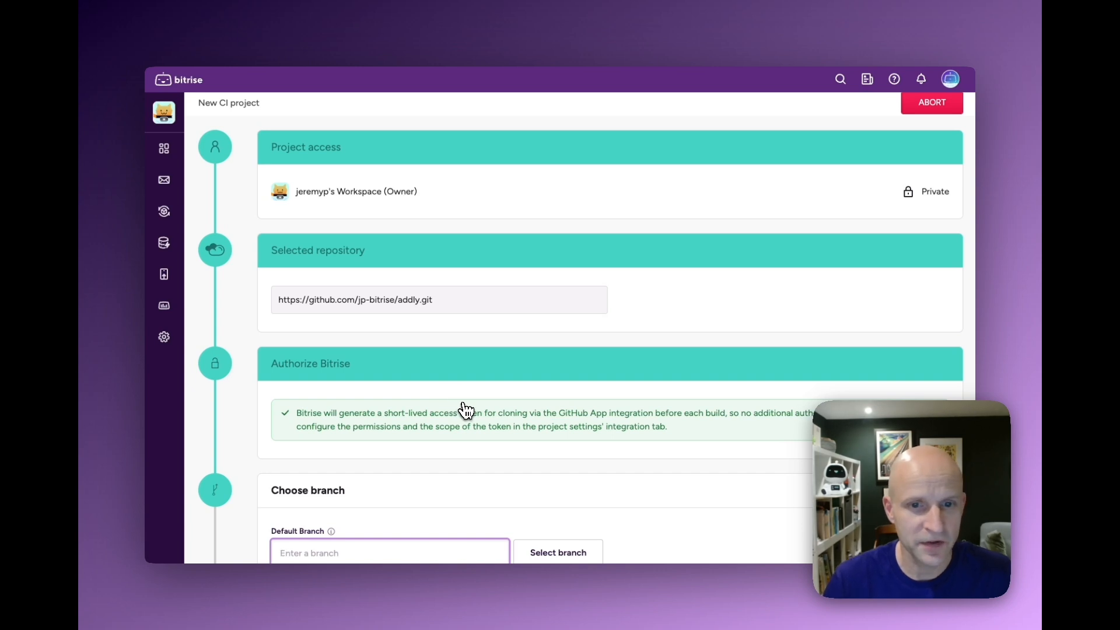
Set main as the default branch and have it scanned to auto-detect the configuration
scroll(464, 408, down, 3)
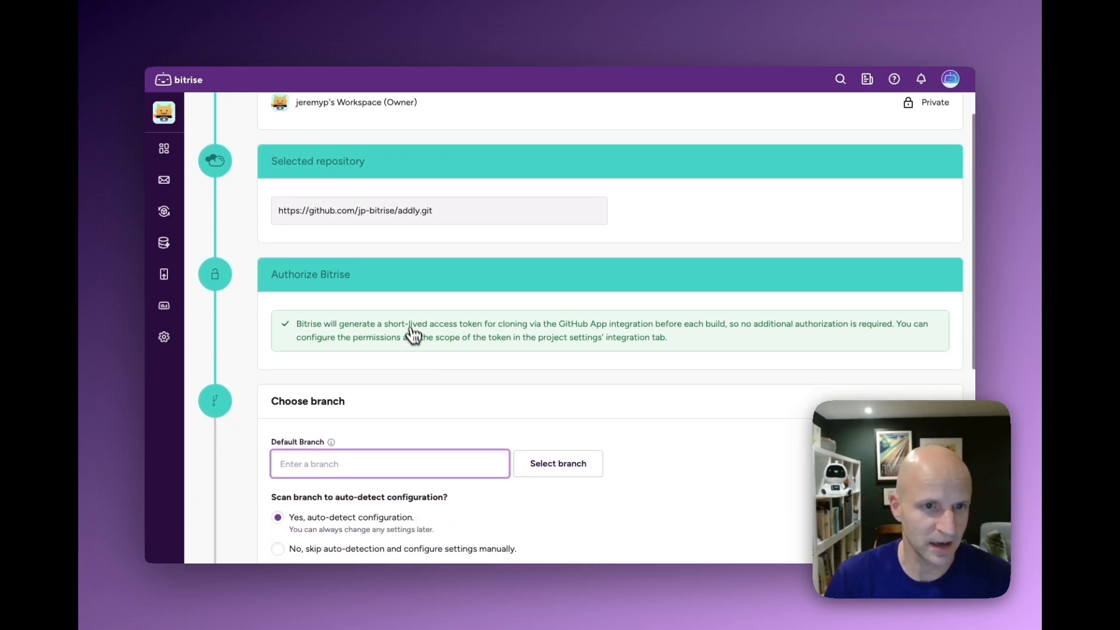
scroll(409, 327, down, 4)
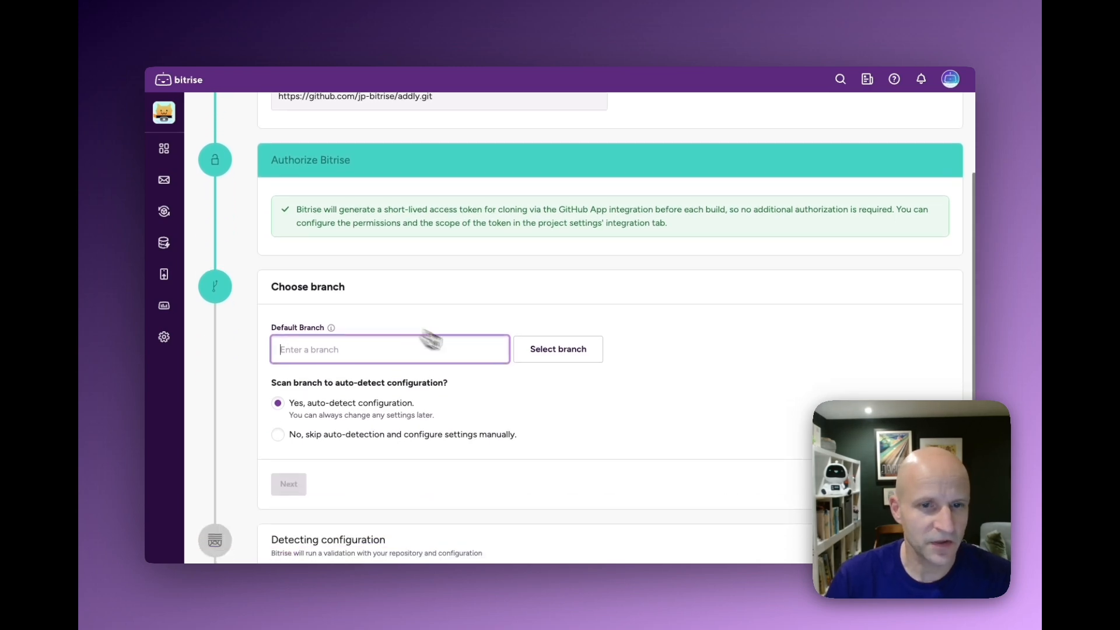
click(558, 349)
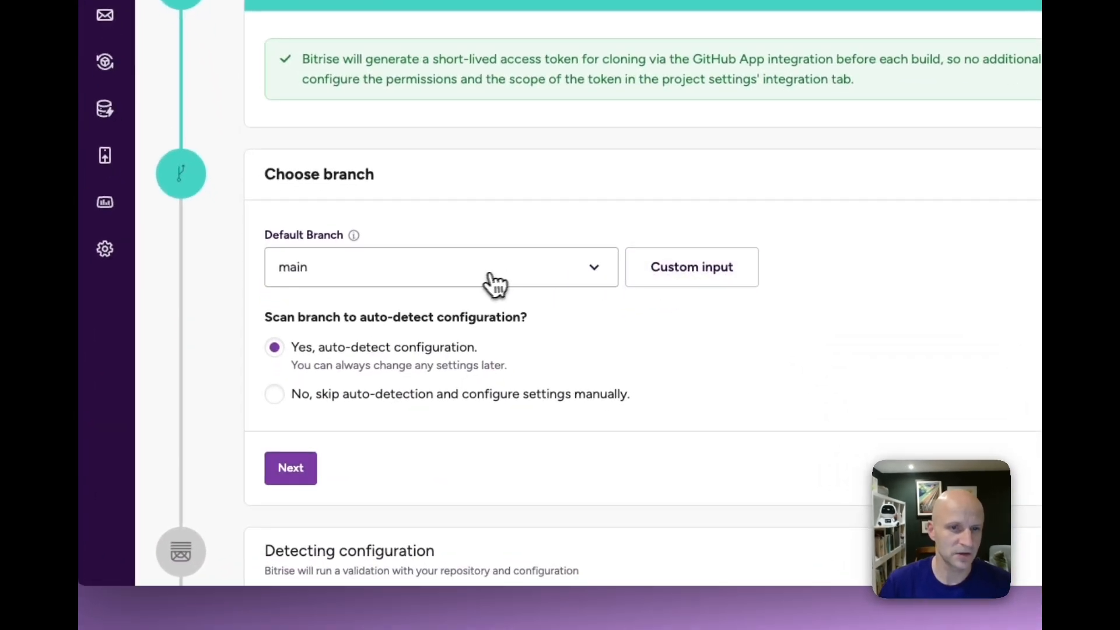
click(598, 280)
click(502, 321)
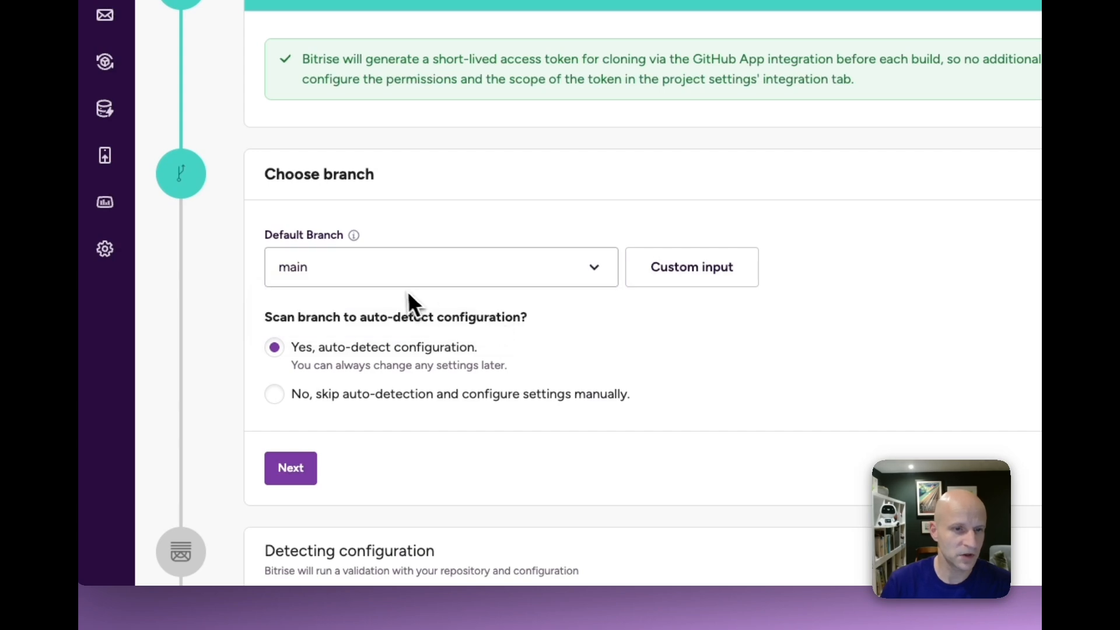
click(303, 475)
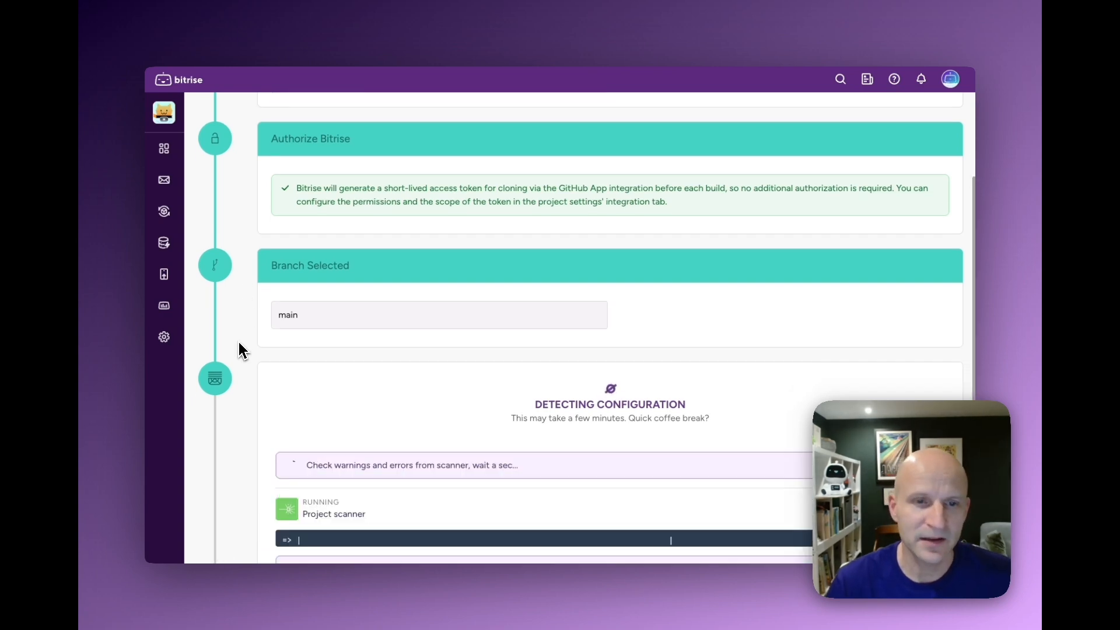
Accept the detected iOS configuration with the Addly scheme, ad-hoc distribution, Xcode 16.4 stack and Large build machine
scroll(239, 342, down, 2)
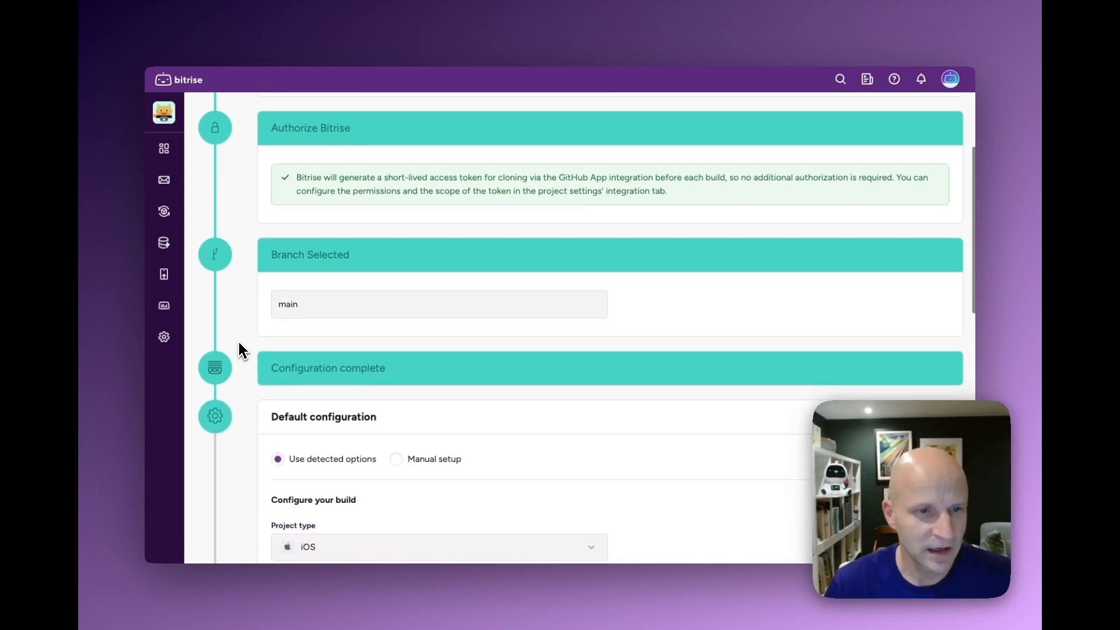
scroll(252, 296, down, 2)
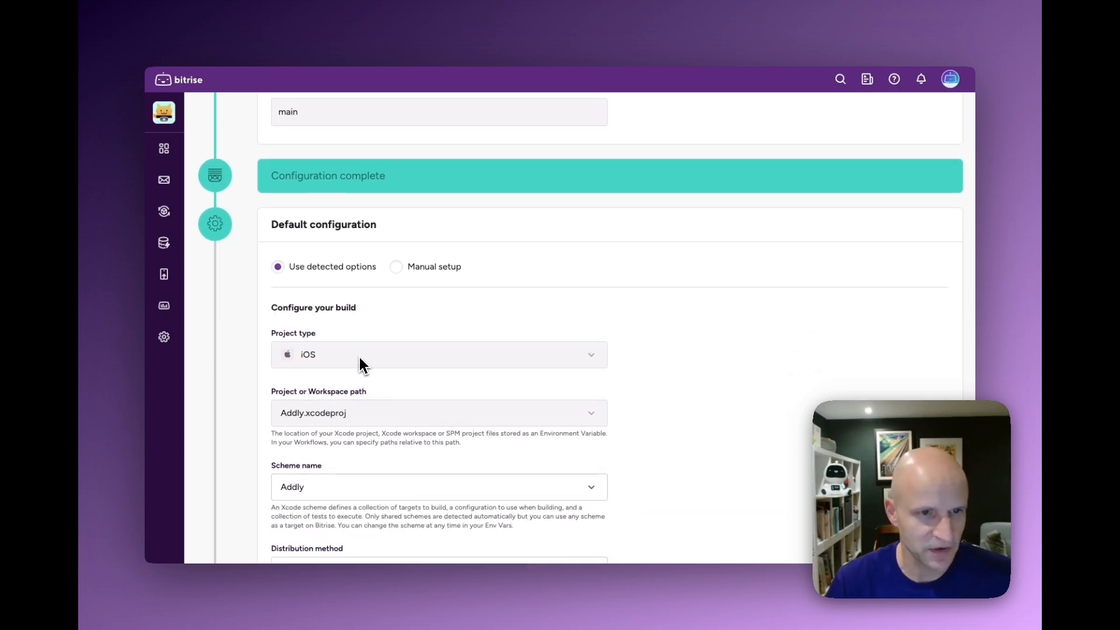
scroll(359, 362, down, 3)
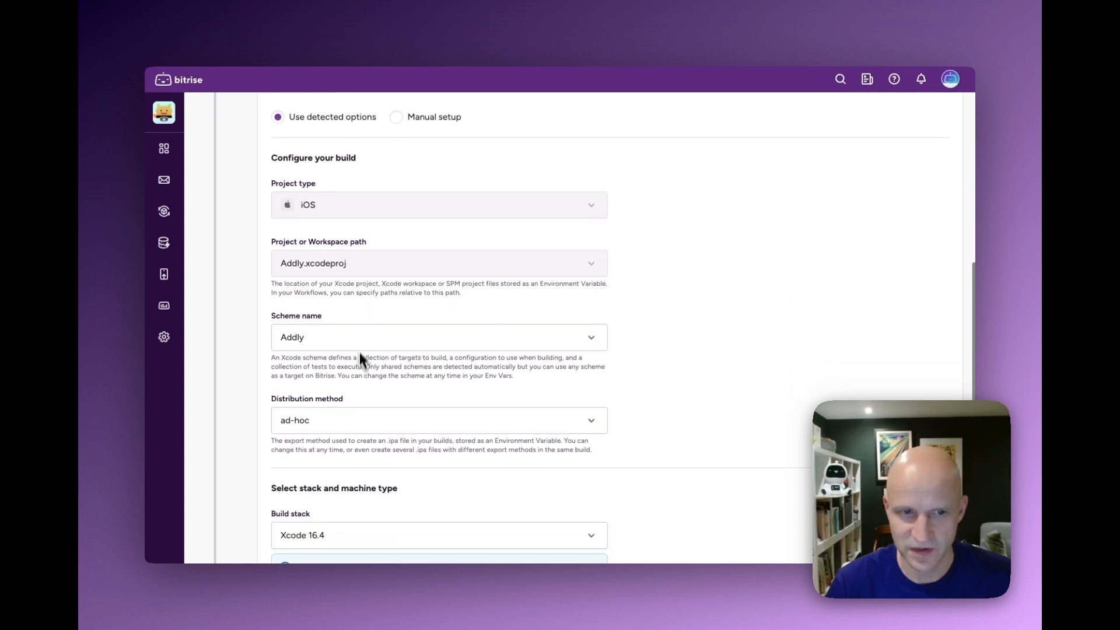
scroll(369, 292, down, 4)
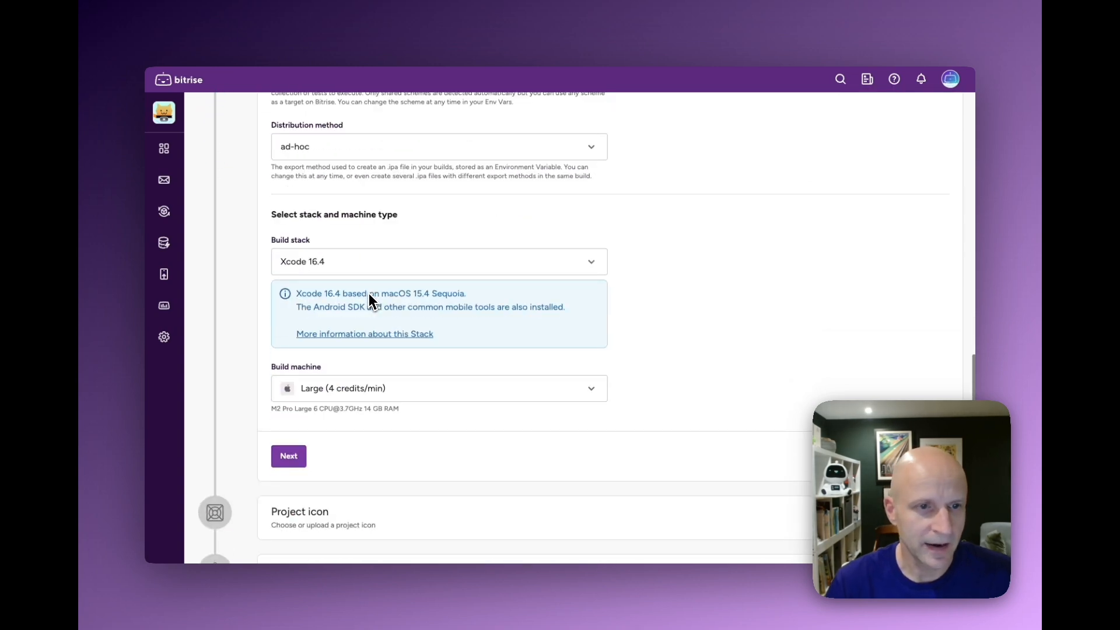
scroll(369, 295, up, 1)
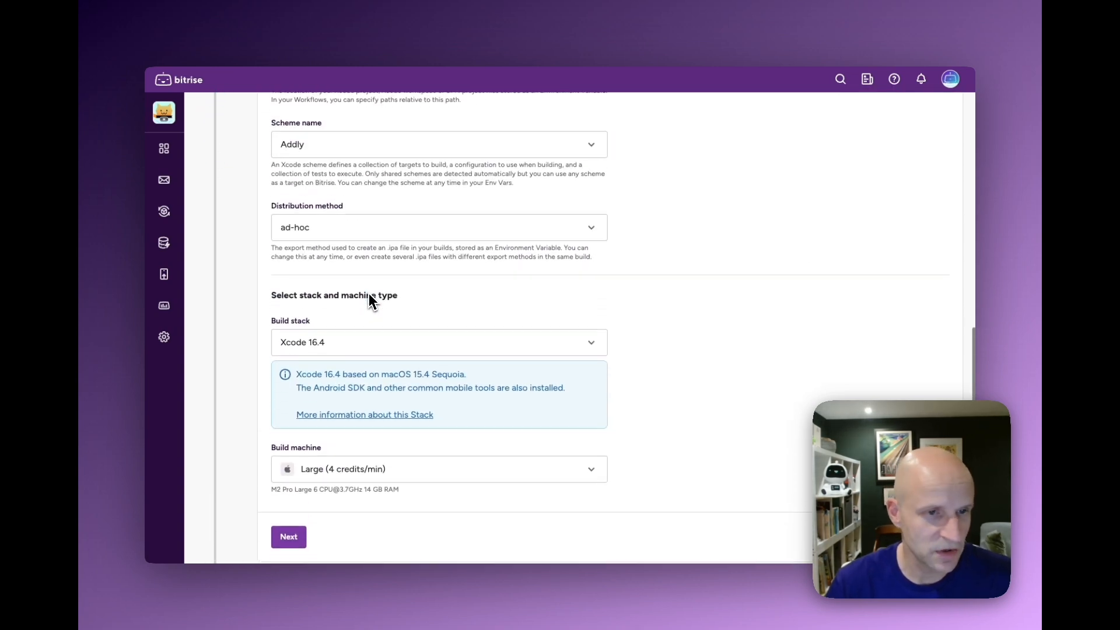
scroll(369, 295, down, 2)
scroll(368, 294, down, 2)
click(293, 374)
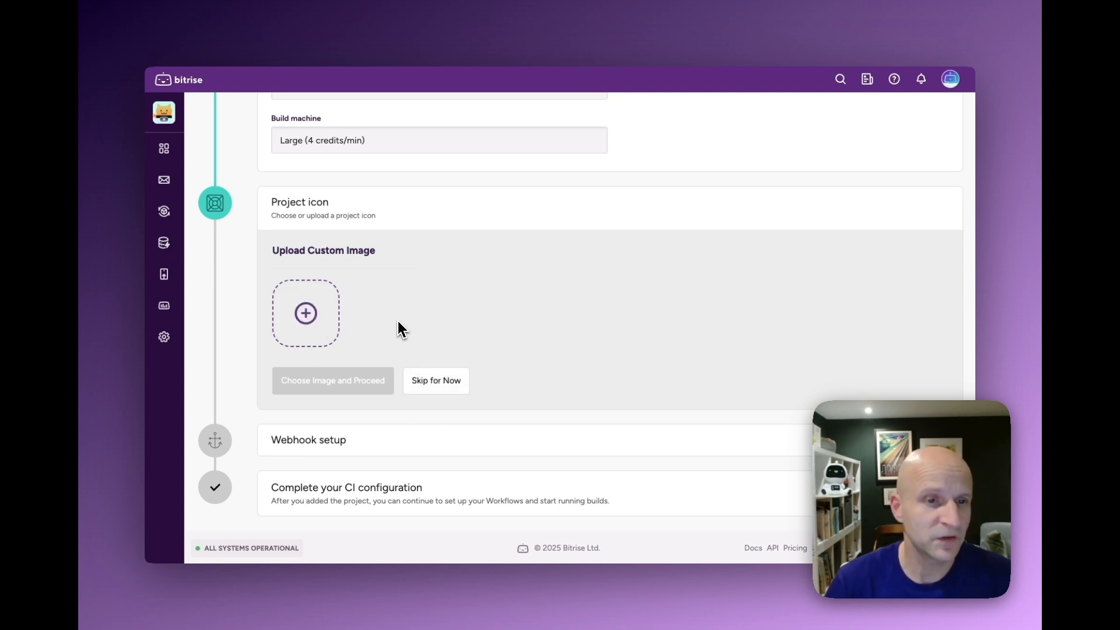
Skip the project icon and open the completed CI configuration of the new project
click(439, 382)
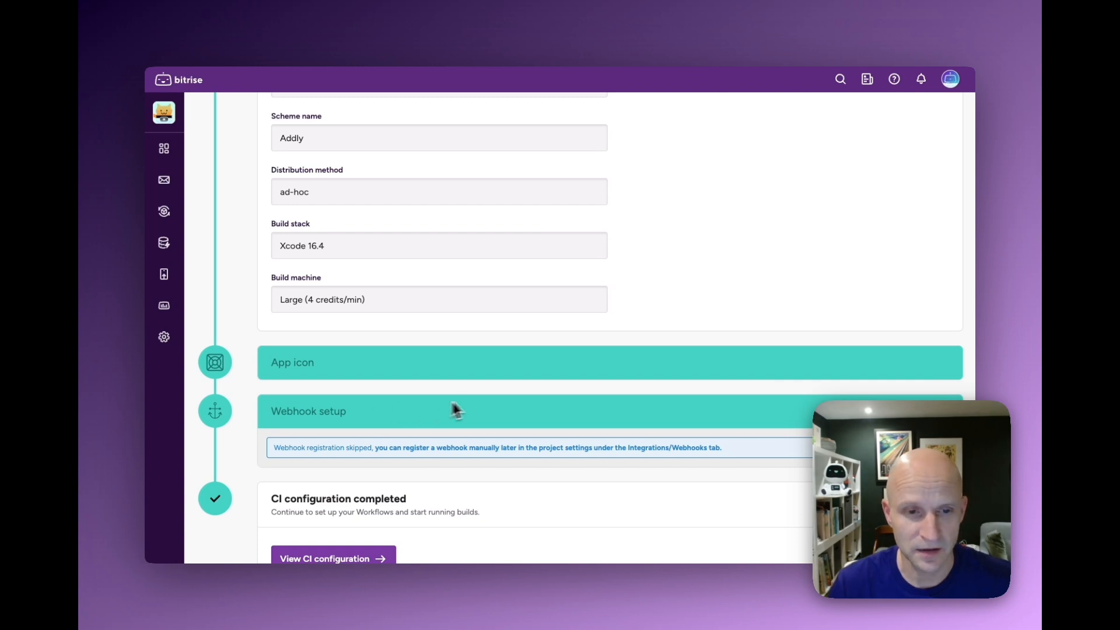
scroll(478, 406, down, 2)
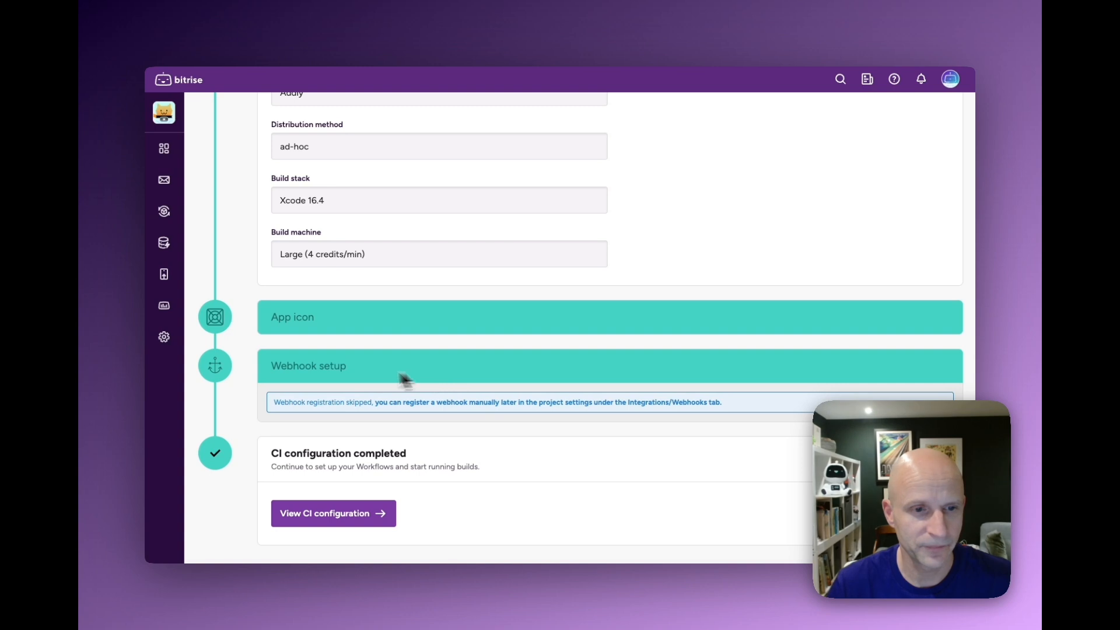
click(339, 518)
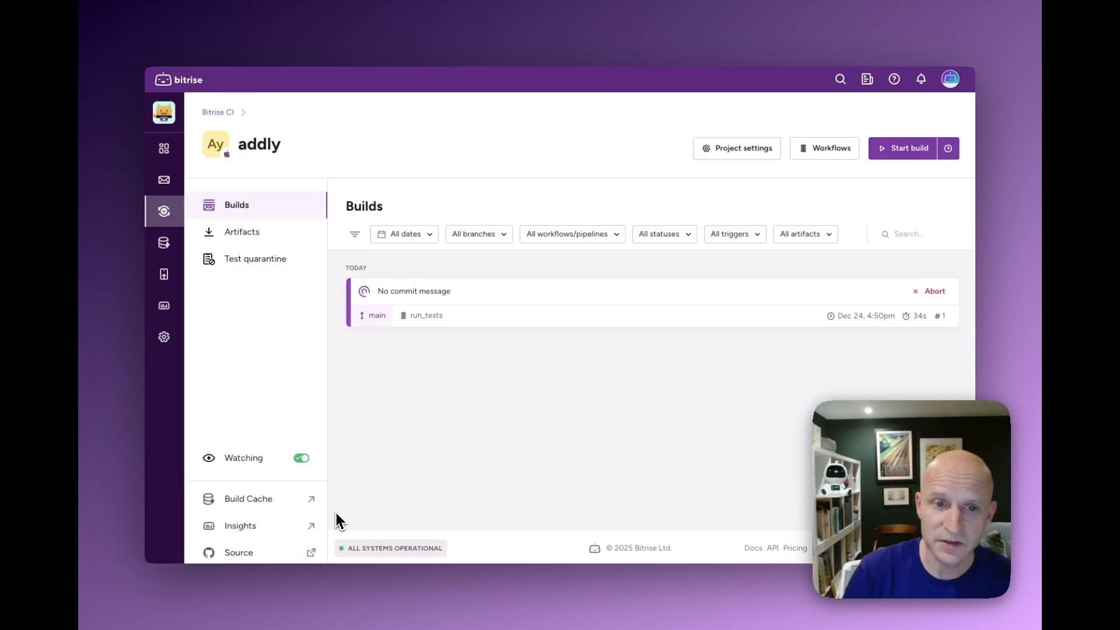